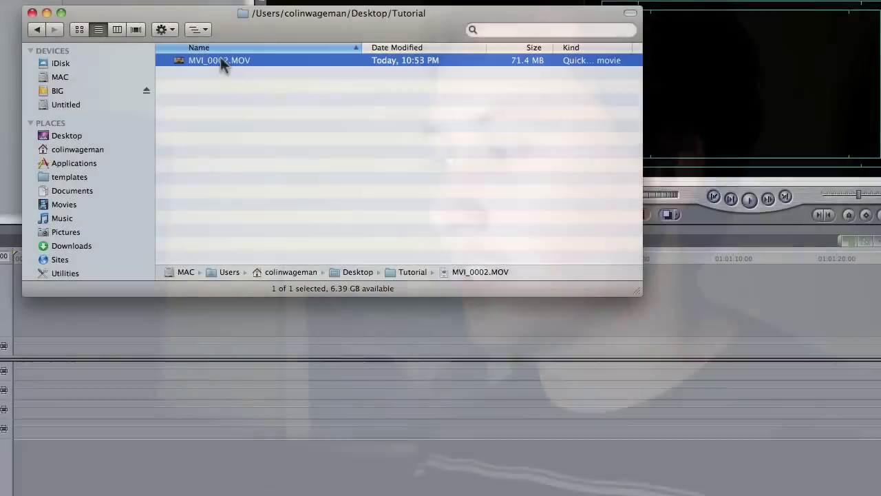
# - Preview MVI_0002.MOV in Quick Look, then import it into the Final Cut Browser
pyautogui.press('space')
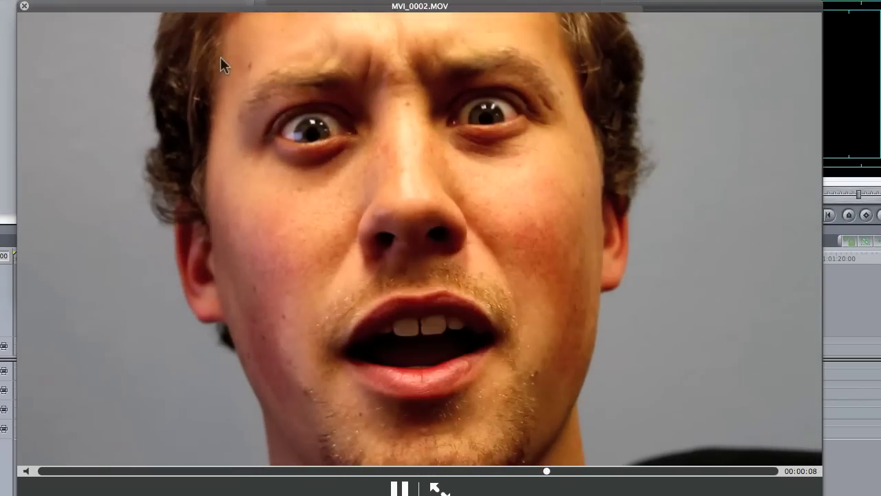
pyautogui.press('space')
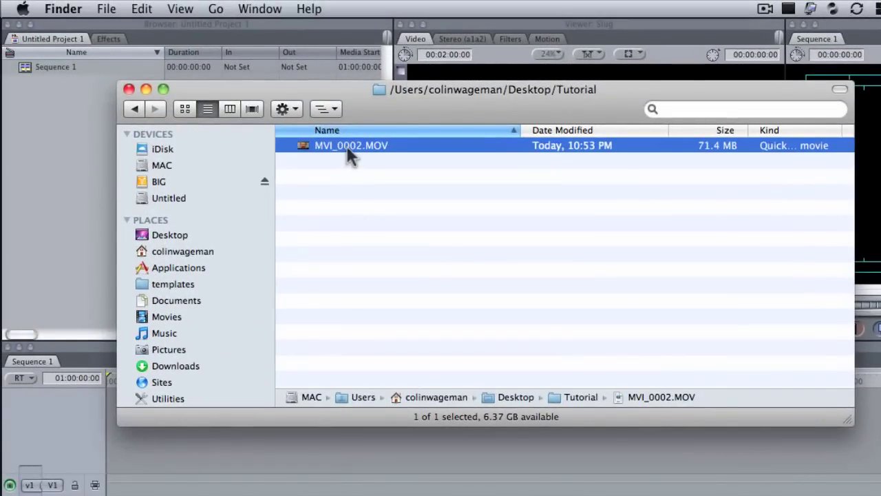
pyautogui.moveTo(348, 149); pyautogui.dragTo(57, 117)
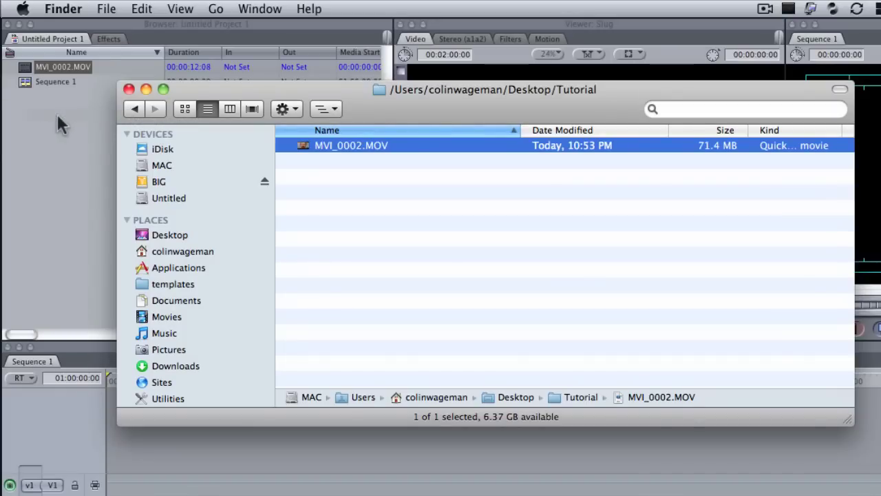
# - Place MVI_0002.MOV on V1 of Sequence 1, matching the sequence settings to the clip
pyautogui.click(57, 113)
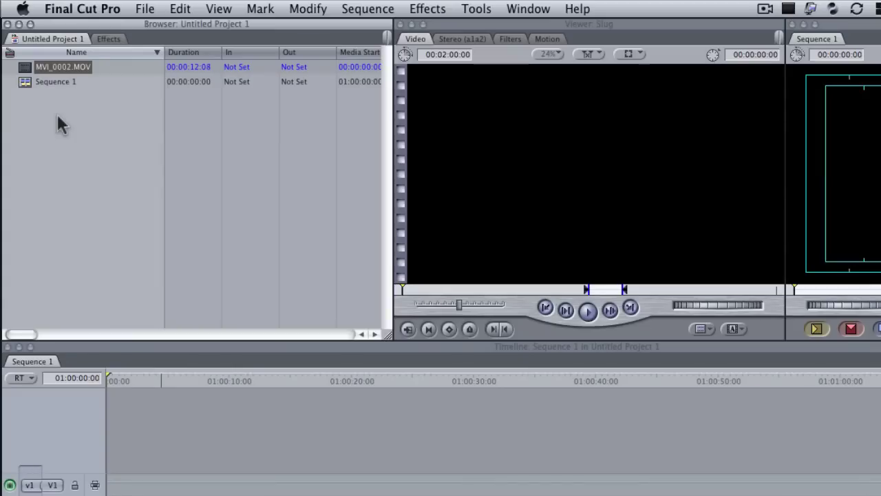
pyautogui.moveTo(58, 61); pyautogui.dragTo(117, 485)
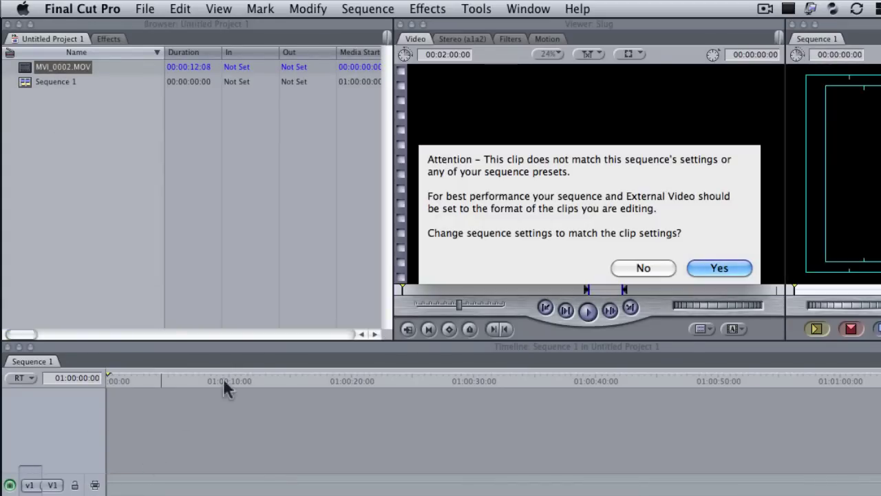
pyautogui.click(741, 269)
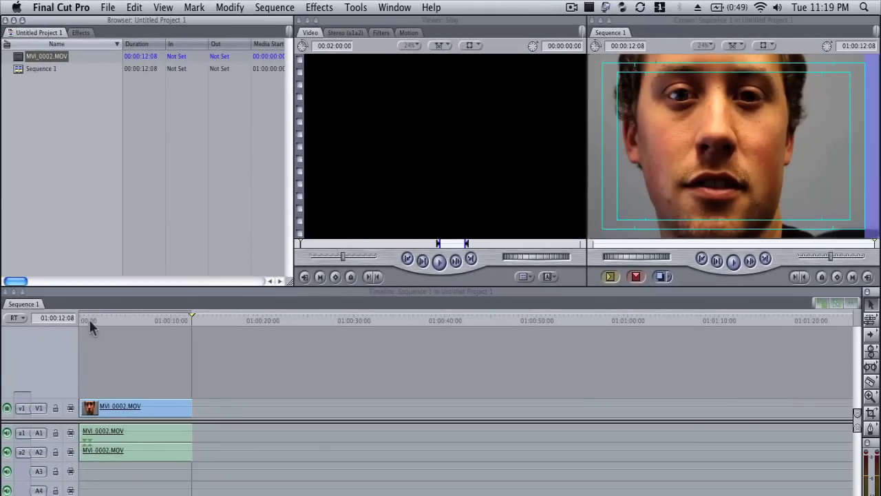
# - Play the clip from near its start, then check the RT playback options without changing them
pyautogui.click(91, 319)
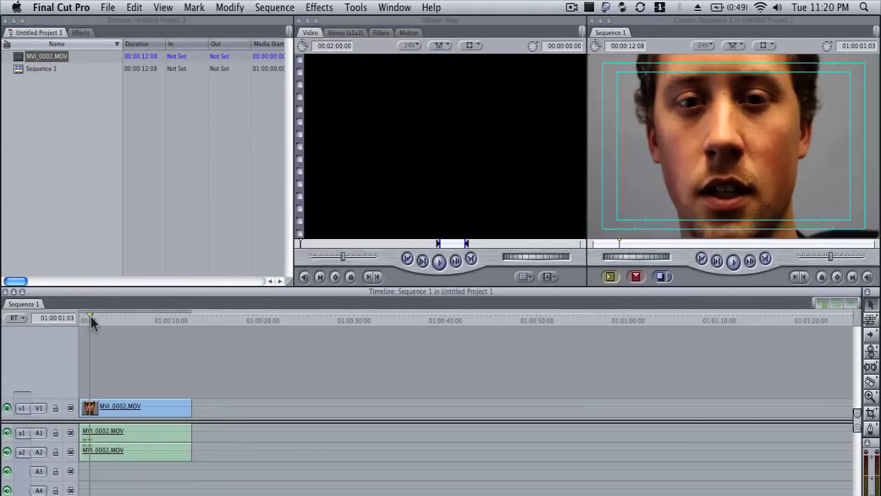
pyautogui.moveTo(90, 318); pyautogui.dragTo(91, 319)
pyautogui.press('space')
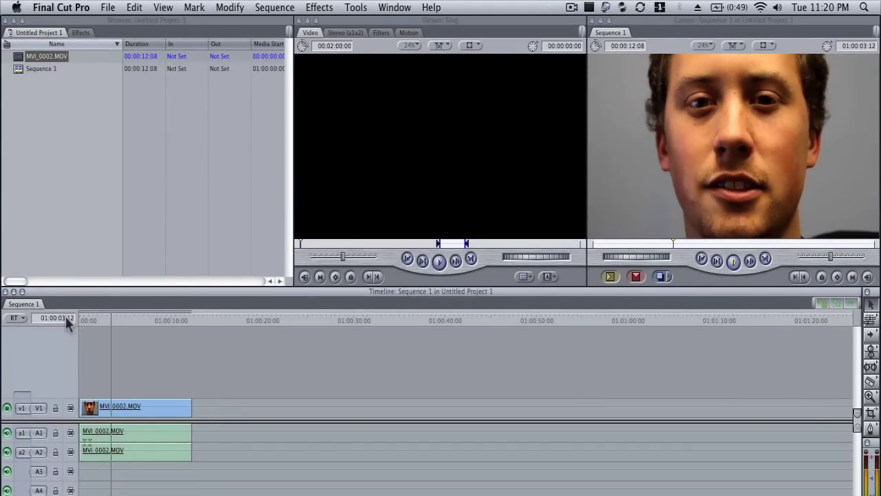
pyautogui.press('space')
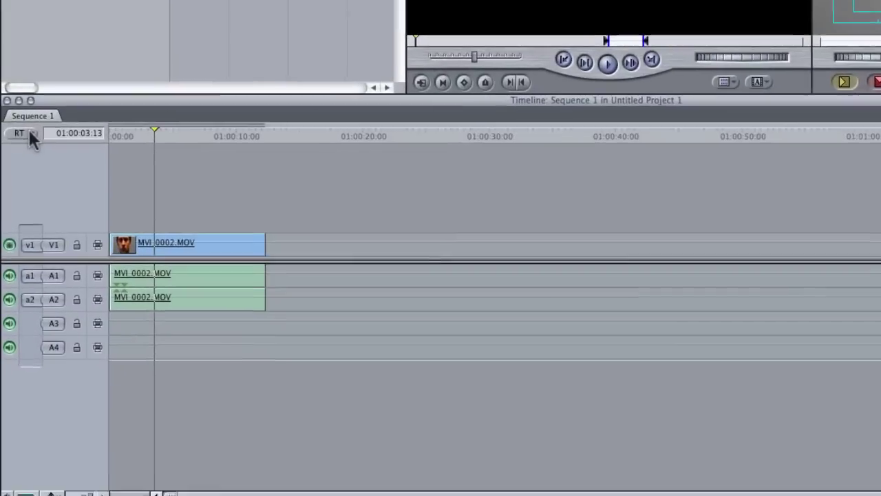
pyautogui.click(17, 318)
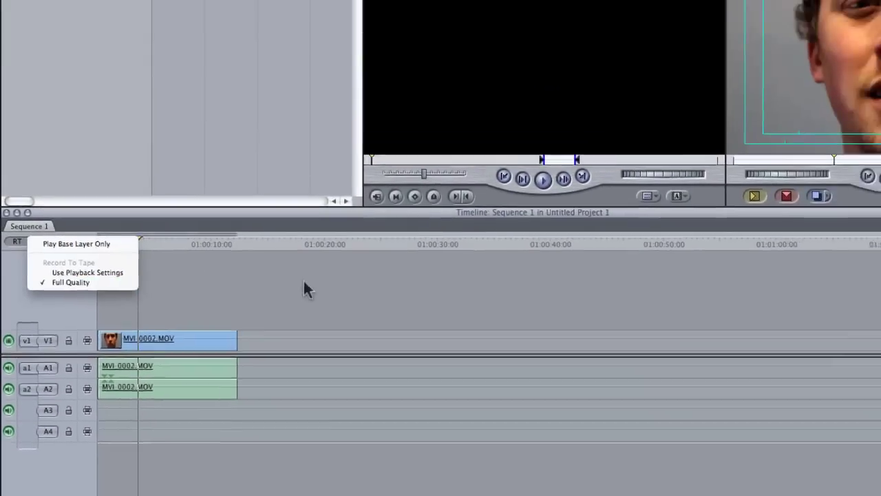
pyautogui.click(350, 168)
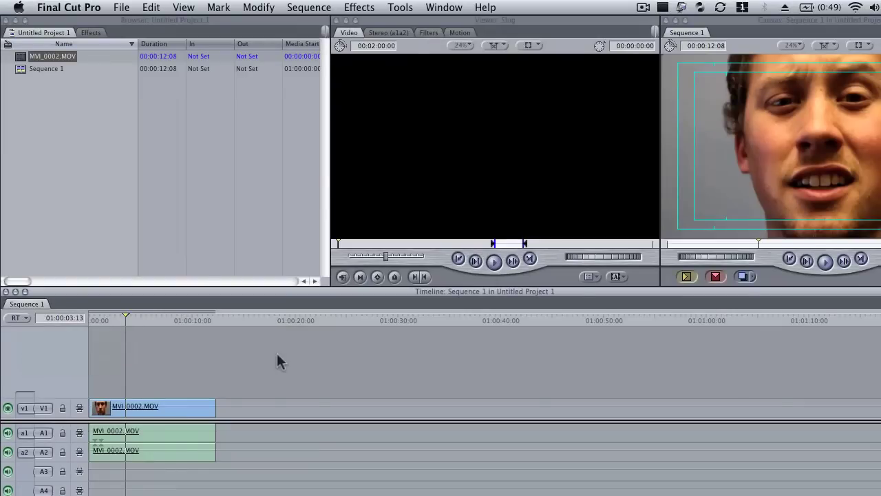
# - Raise the timeline clip's Motion scale from 100 to 101
pyautogui.doubleClick(185, 406)
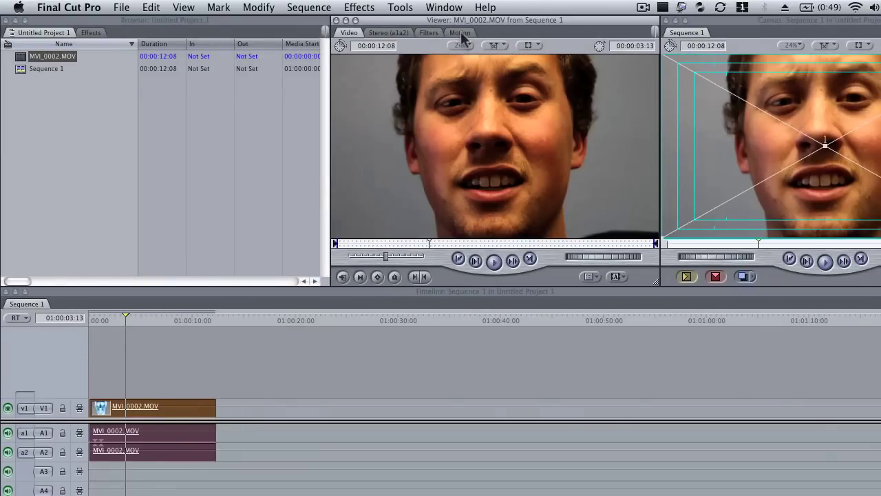
pyautogui.click(460, 33)
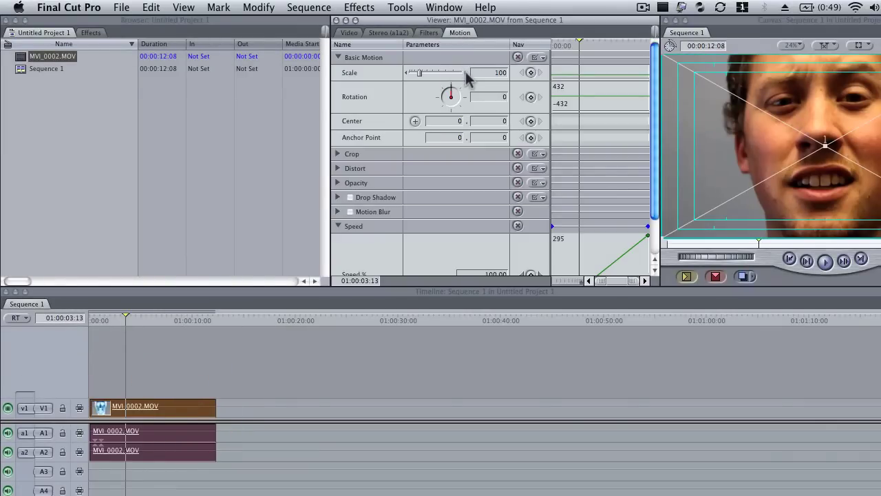
pyautogui.click(466, 74)
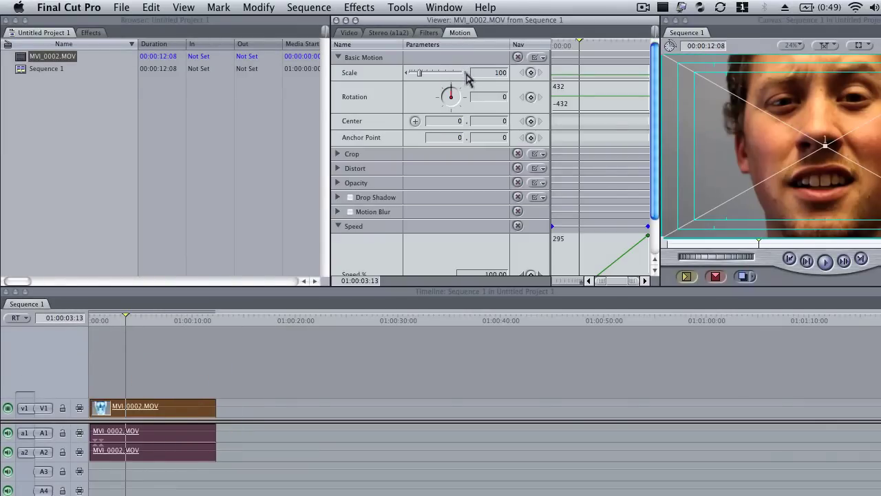
# - Play the scaled clip back briefly, then select it in the timeline
pyautogui.click(148, 328)
pyautogui.press('space')
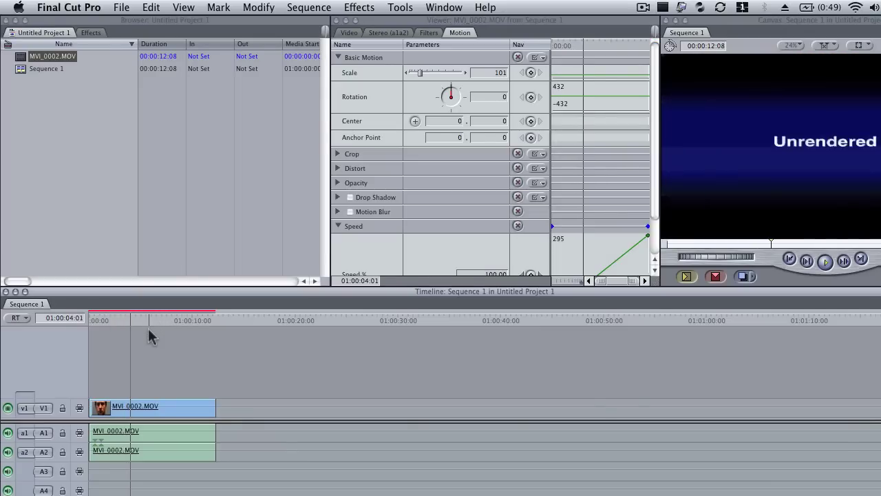
pyautogui.press('space')
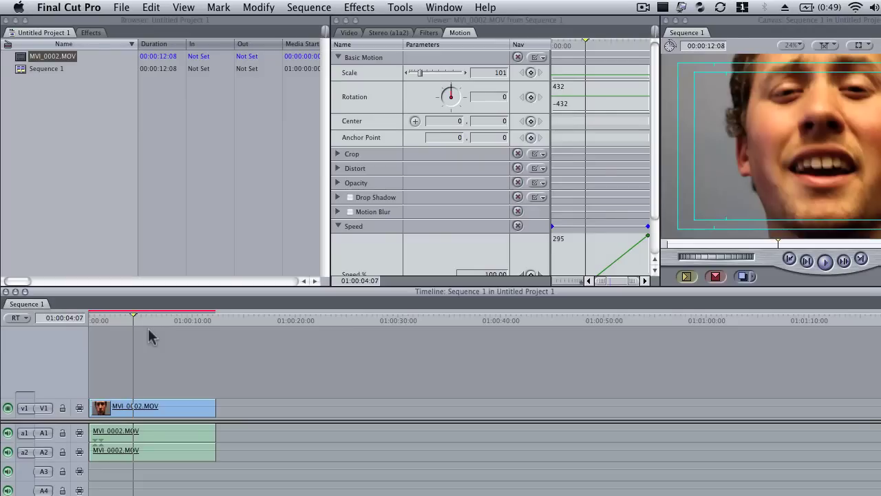
pyautogui.click(160, 406)
# - Delete MVI_0002.MOV from the sequence and from the project Browser
pyautogui.click(151, 6)
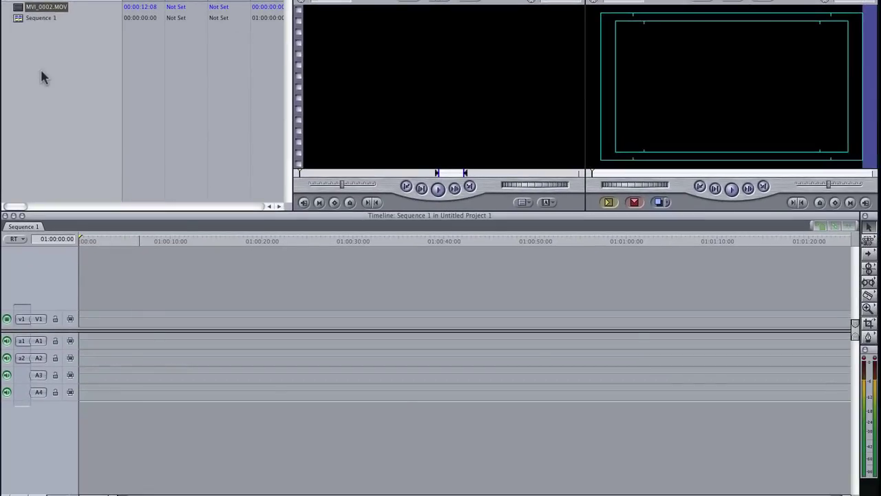
pyautogui.click(41, 73)
pyautogui.click(40, 17)
pyautogui.press('Delete')
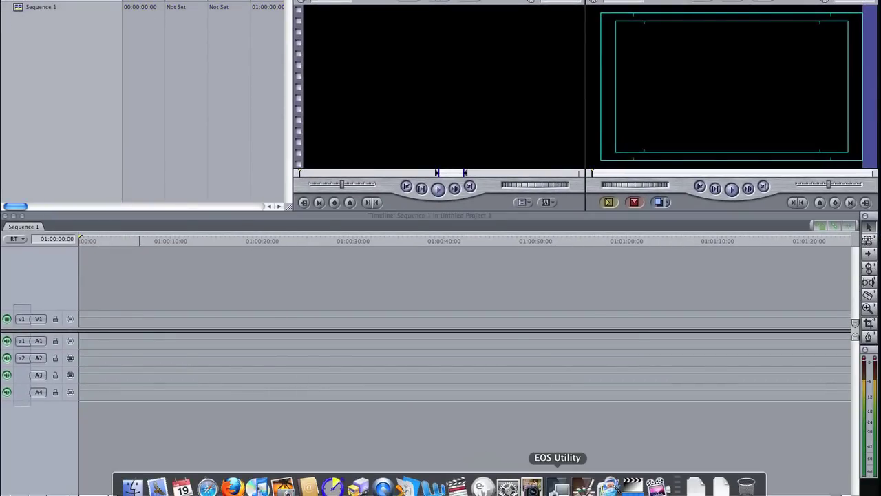
# - Launch MPEG Streamclip and load MVI_0002.MOV from the Tutorial folder
pyautogui.click(628, 487)
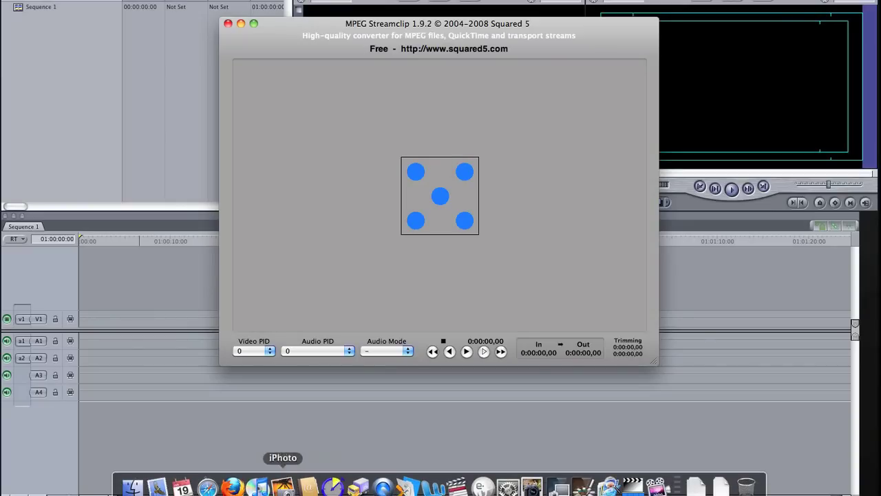
pyautogui.click(132, 487)
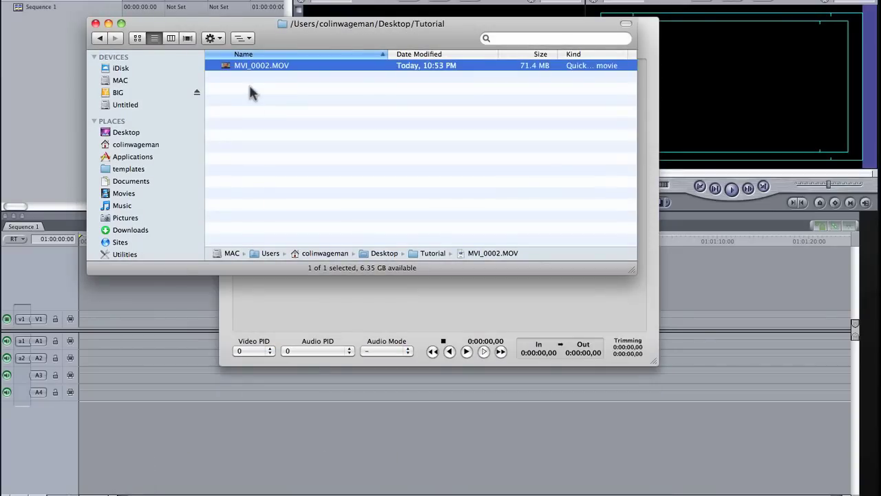
pyautogui.moveTo(248, 65); pyautogui.dragTo(358, 298)
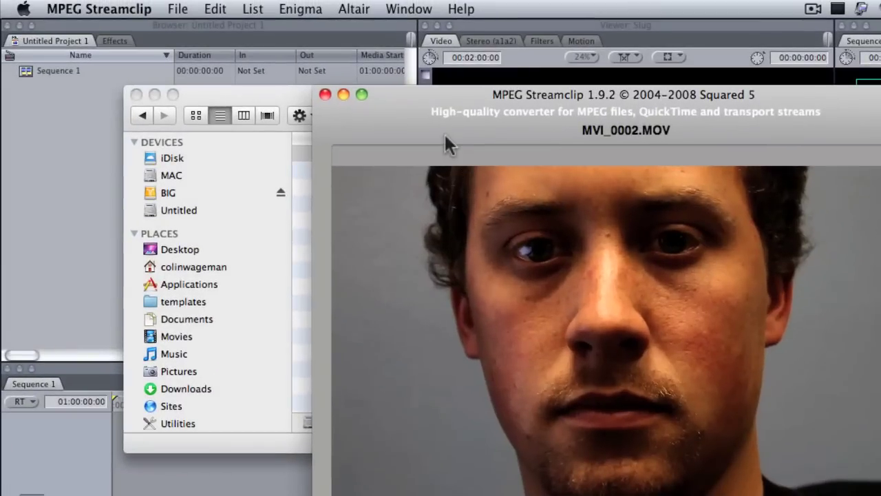
# - Export to QuickTime as Apple XDCAM EX 1080p30 at 100% quality, interlaced scaling off
pyautogui.click(178, 11)
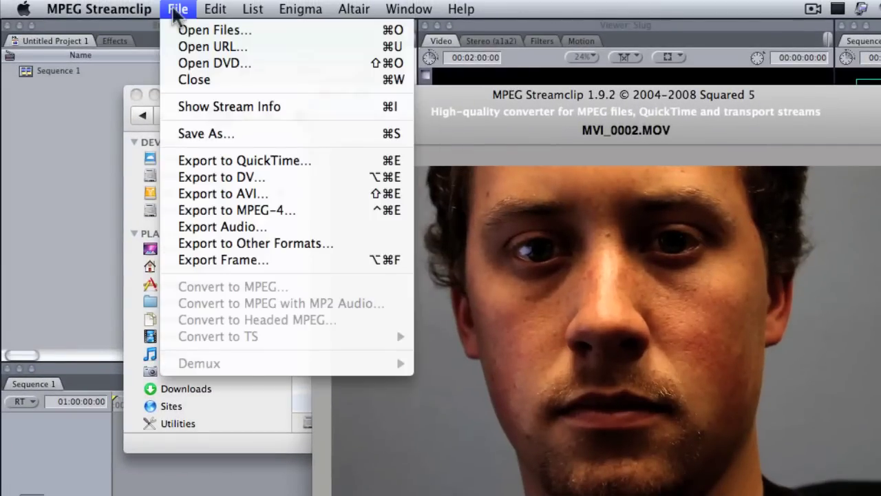
pyautogui.click(200, 161)
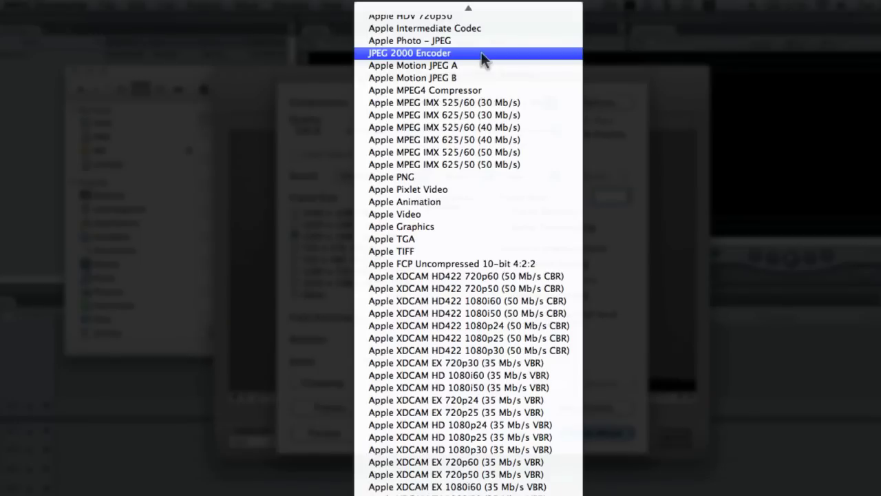
pyautogui.scroll(10, 478, 7)
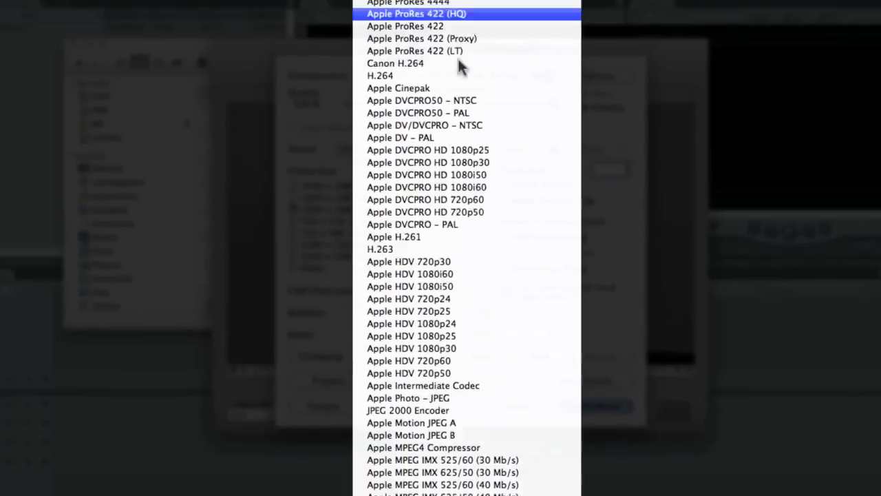
pyautogui.scroll(-15, 466, 255)
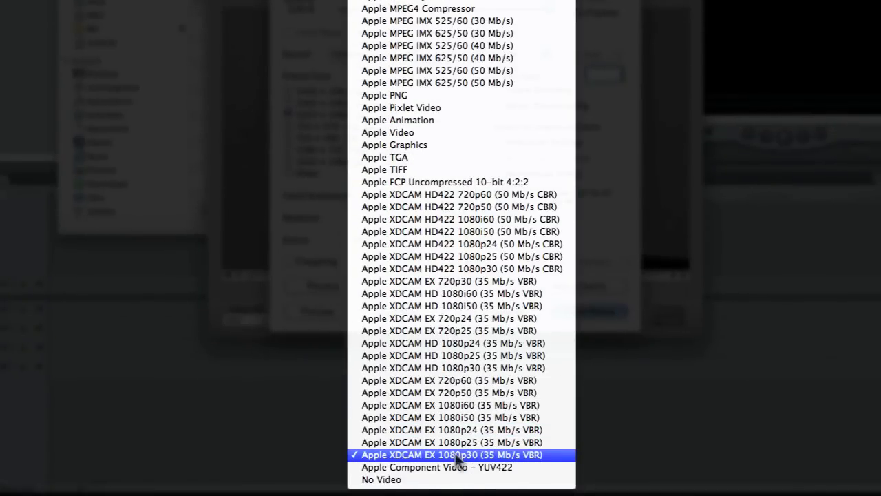
pyautogui.click(490, 456)
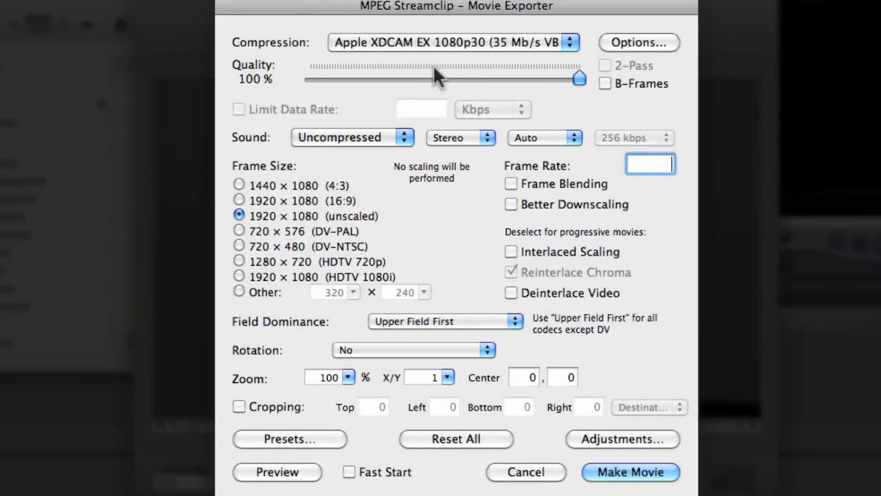
pyautogui.click(437, 76)
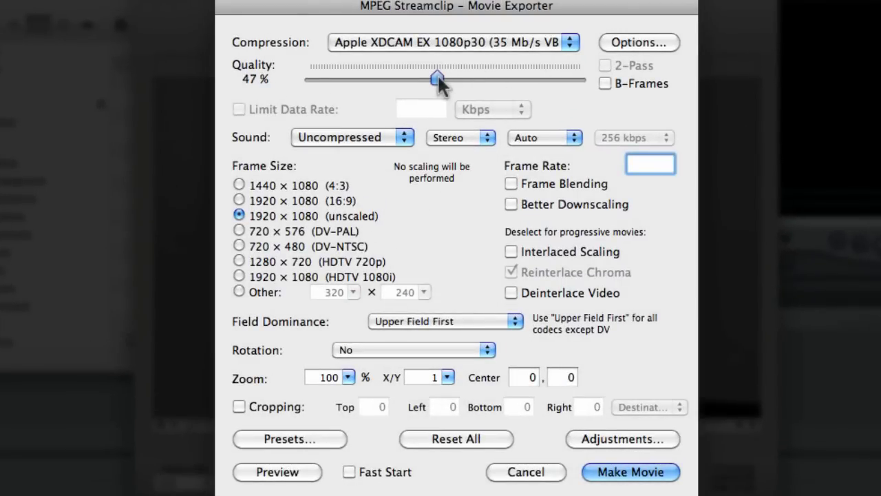
pyautogui.moveTo(437, 76); pyautogui.dragTo(736, 99)
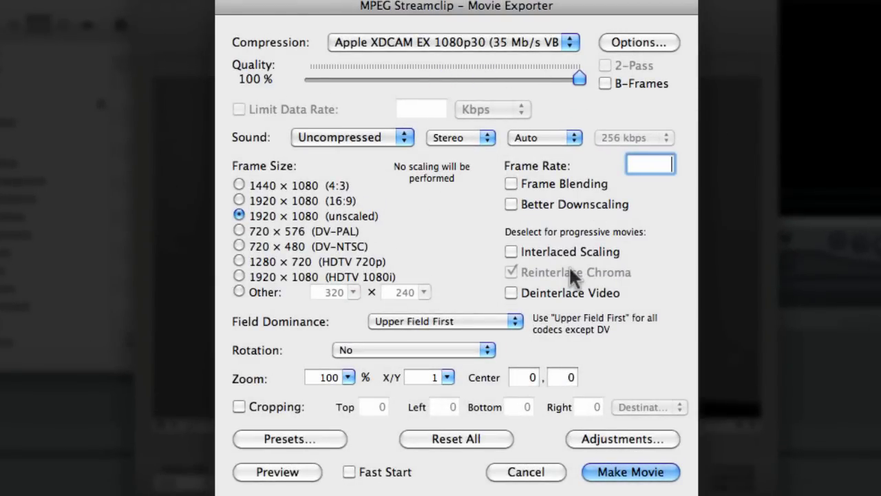
pyautogui.click(511, 251)
pyautogui.click(511, 251)
pyautogui.click(618, 473)
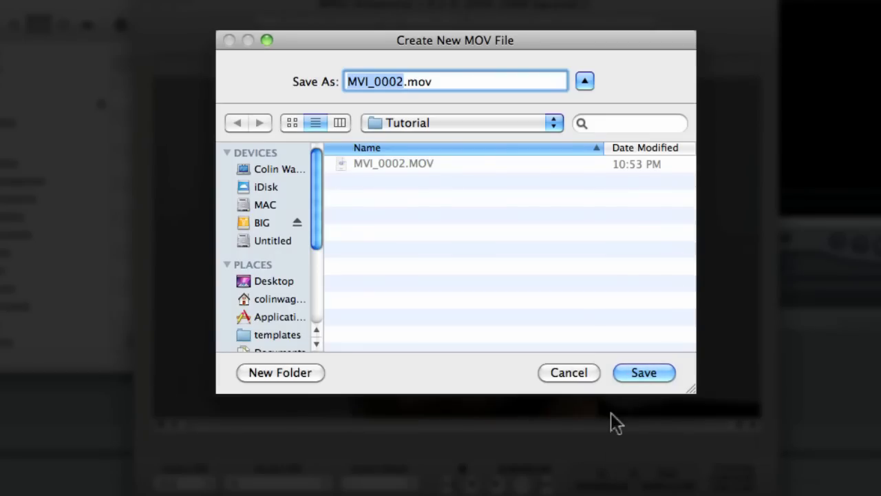
# - Save the export as MVI_0002_XDCAM.mov in Tutorial and let it encode
pyautogui.press('Right')
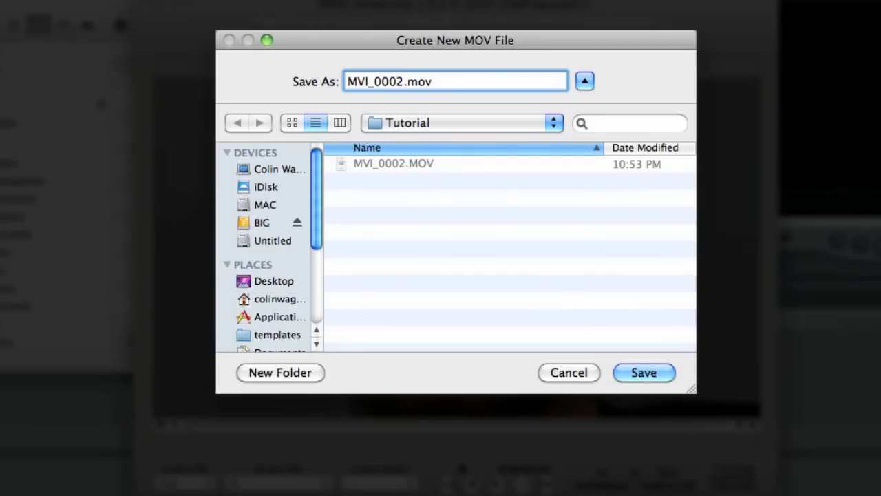
pyautogui.write('_Xd')
pyautogui.press('BackSpace')
pyautogui.write('DCAM')
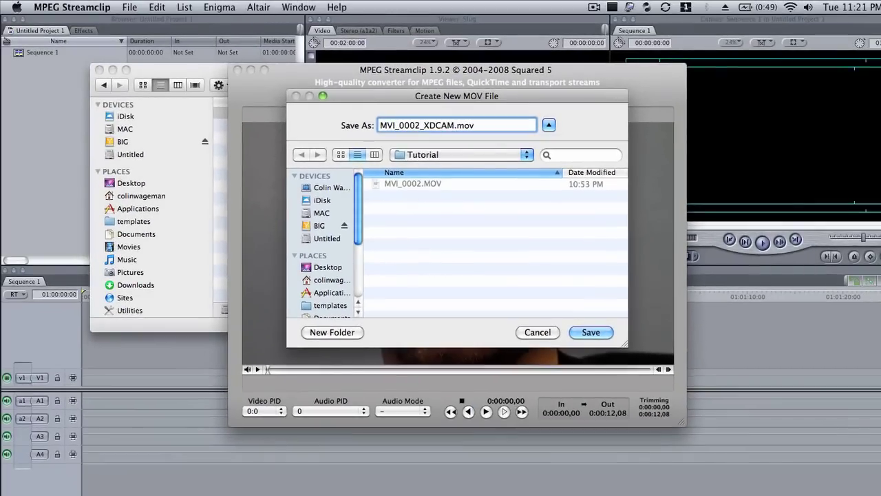
pyautogui.press('Return')
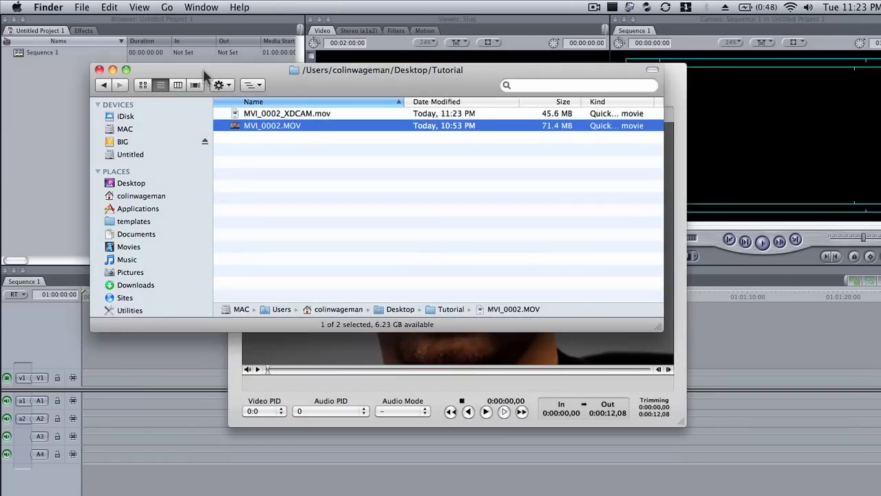
# - Import MVI_0002_XDCAM.mov and place it on V1, matching sequence settings to the clip
pyautogui.click(308, 169)
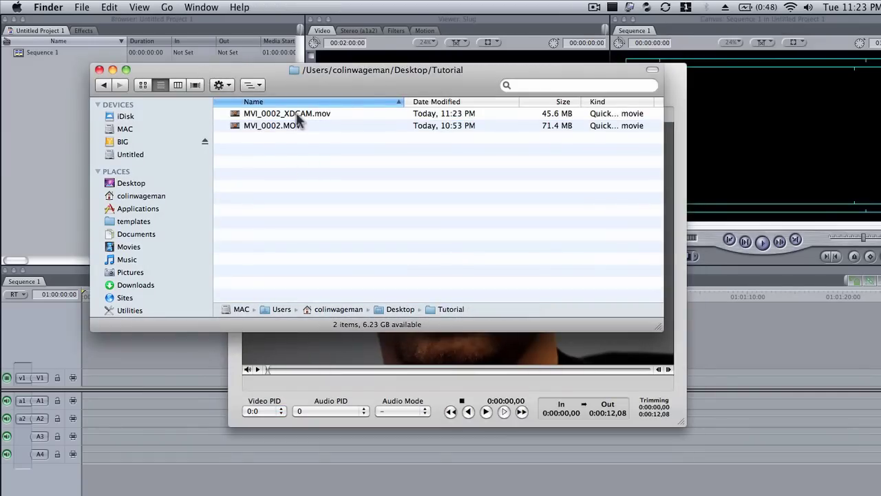
pyautogui.click(298, 118)
pyautogui.moveTo(298, 118); pyautogui.dragTo(62, 93)
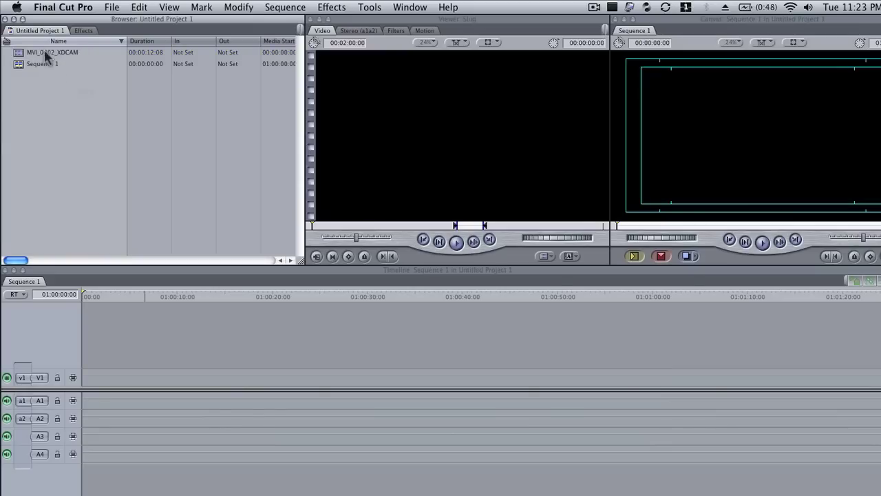
pyautogui.moveTo(44, 53); pyautogui.dragTo(84, 378)
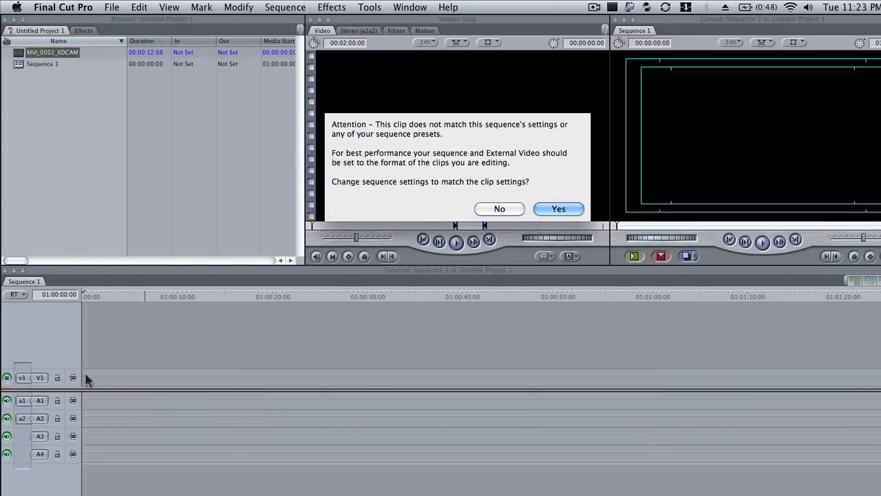
pyautogui.click(556, 209)
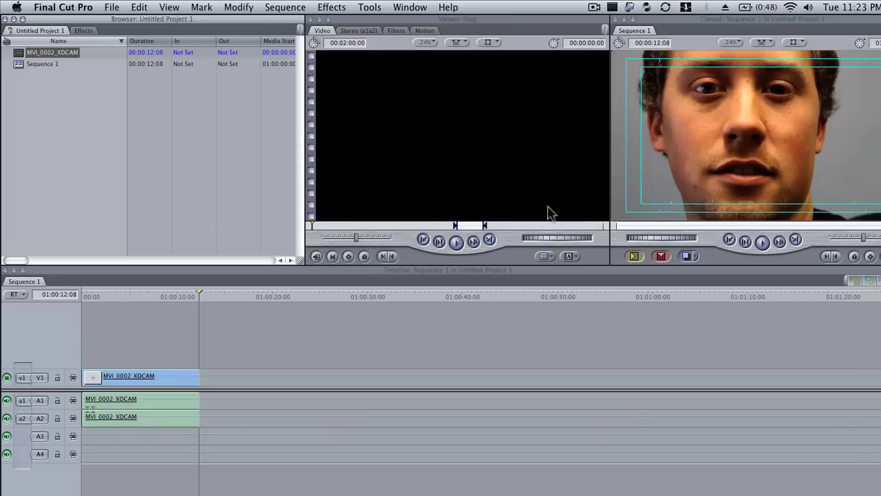
pyautogui.click(90, 298)
# - Play the XDCAM clip briefly, check the RT options, then load the clip into the viewer
pyautogui.press('space')
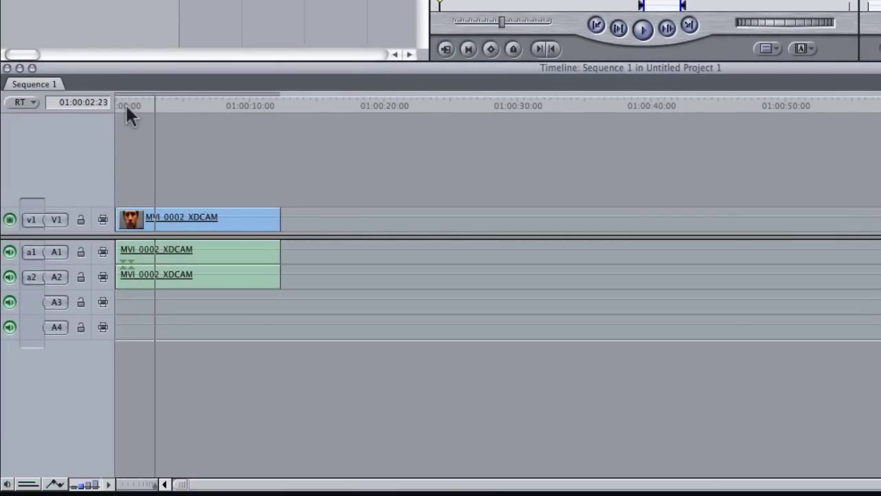
pyautogui.press('space')
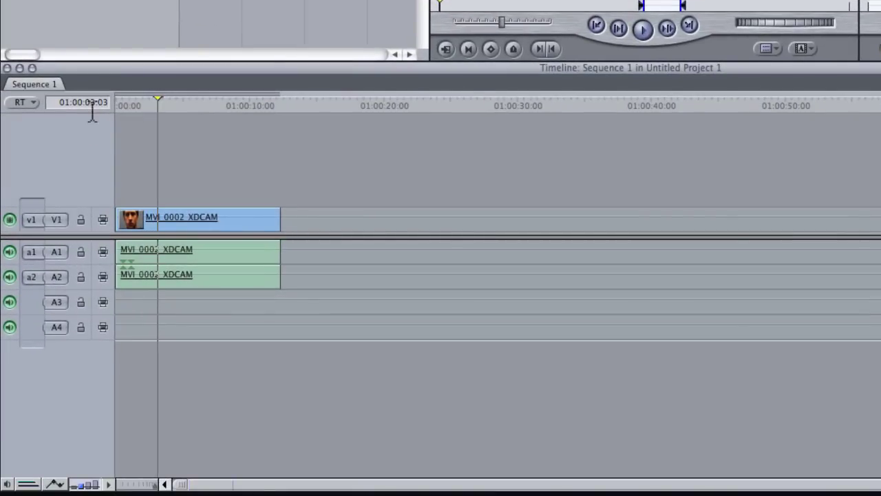
pyautogui.click(27, 103)
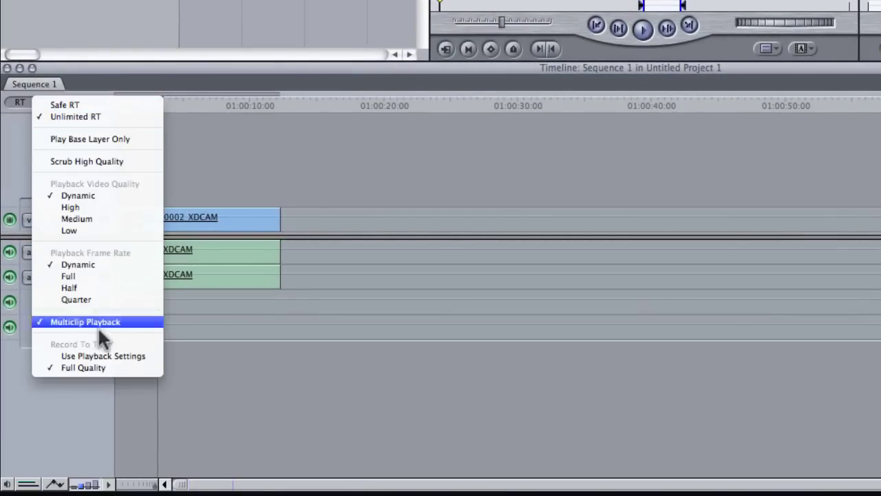
pyautogui.click(141, 206)
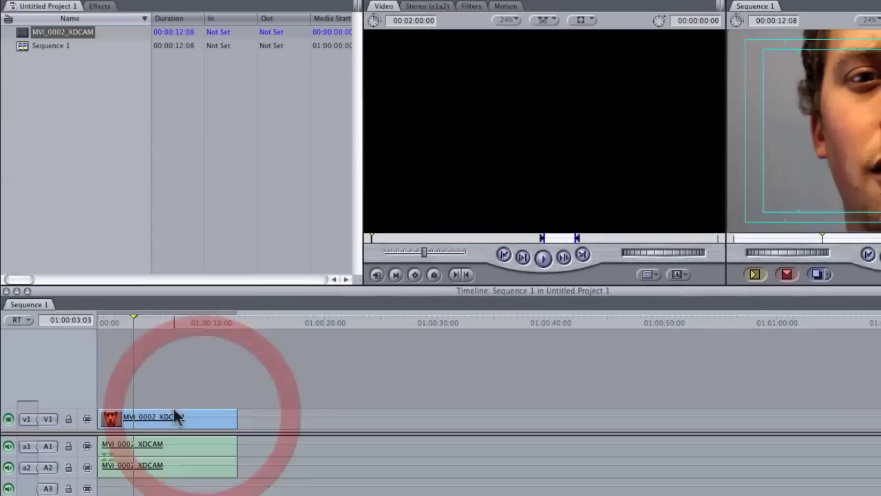
pyautogui.doubleClick(204, 226)
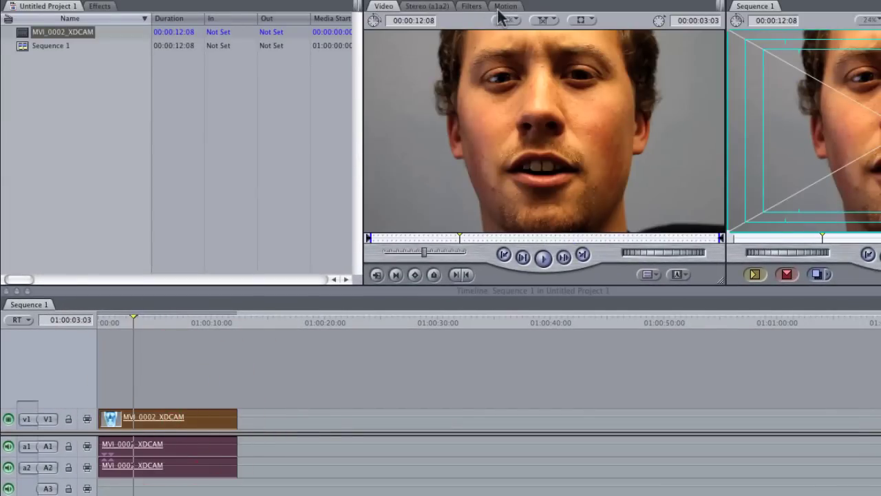
# - Set the XDCAM clip's Motion scale to 101 and play it from near the start
pyautogui.click(502, 7)
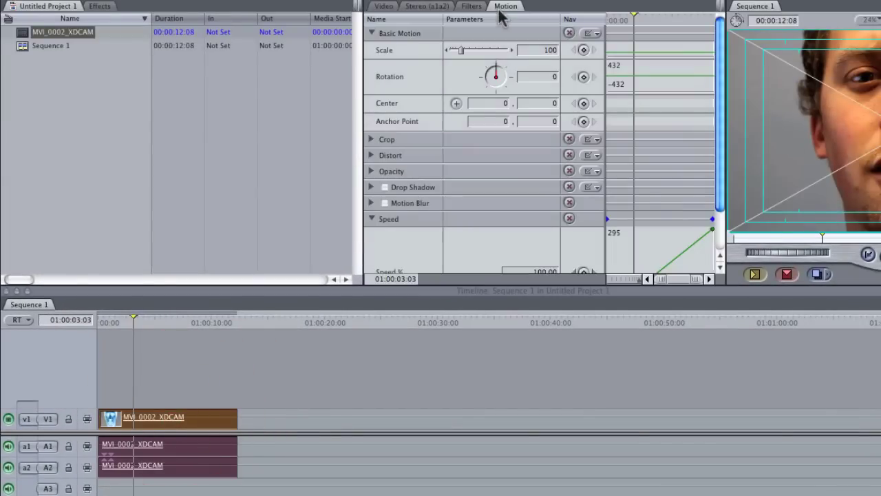
pyautogui.click(512, 50)
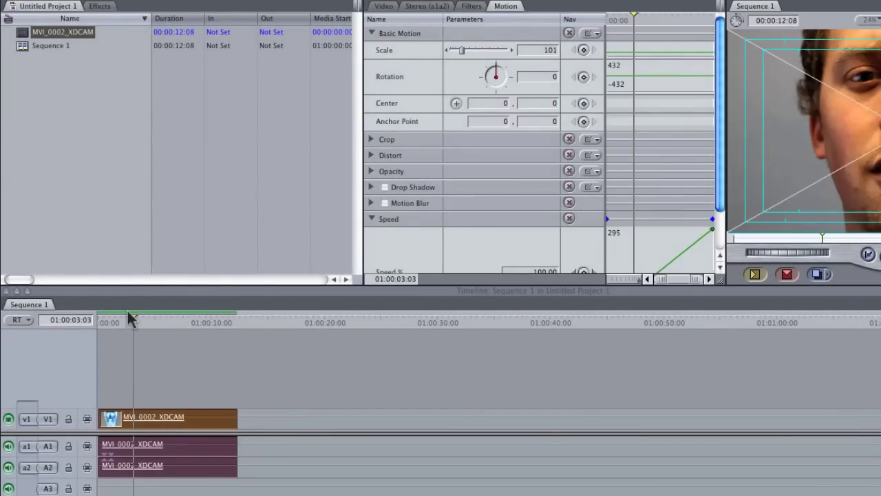
pyautogui.moveTo(131, 316); pyautogui.dragTo(115, 324)
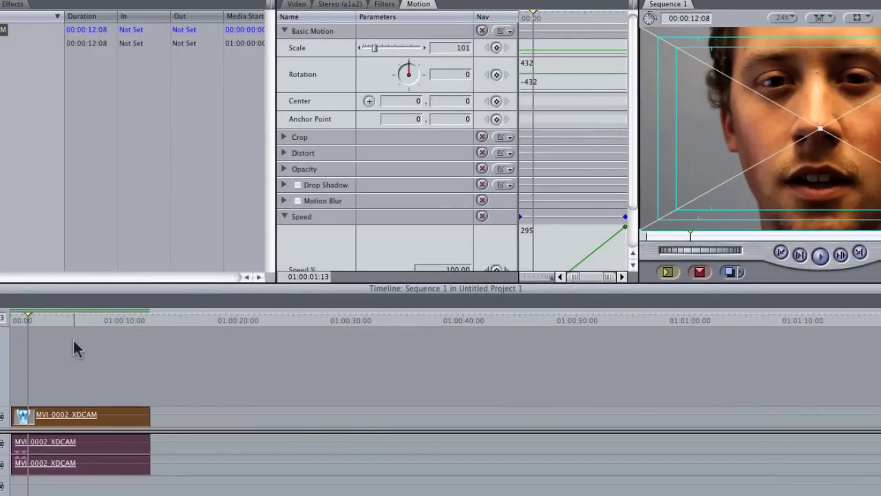
pyautogui.press('space')
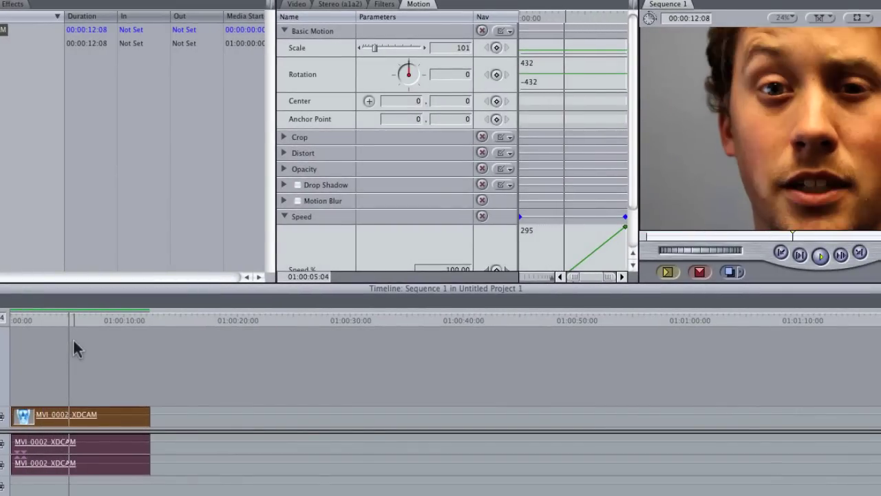
pyautogui.press('space')
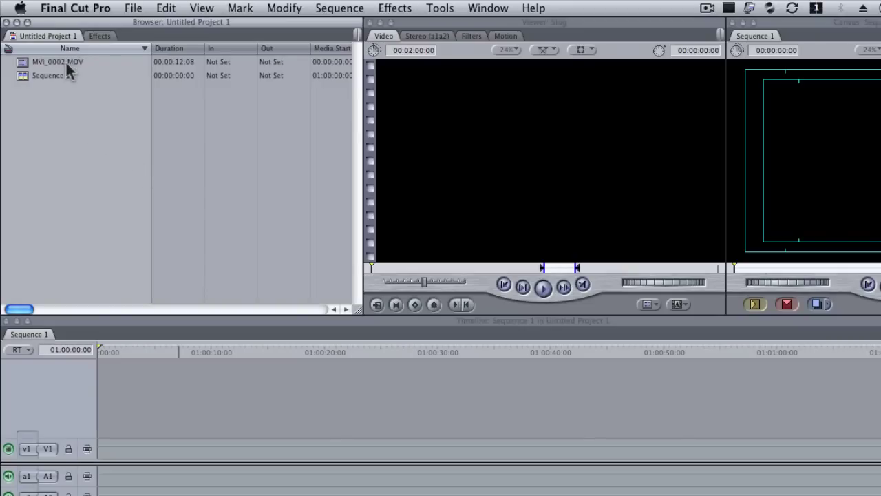
# - In Media Manager, recompress the original MVI_0002.MOV using XDCAM EX 1080p24 VBR
pyautogui.click(66, 63)
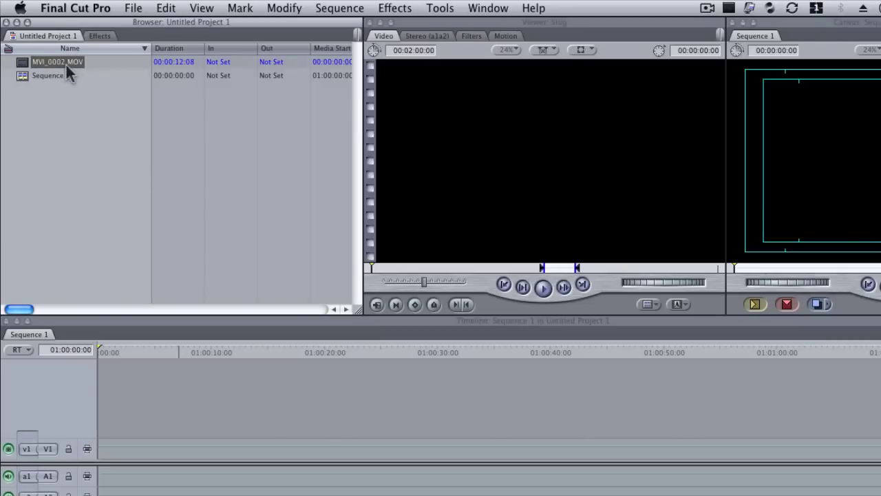
pyautogui.click(132, 9)
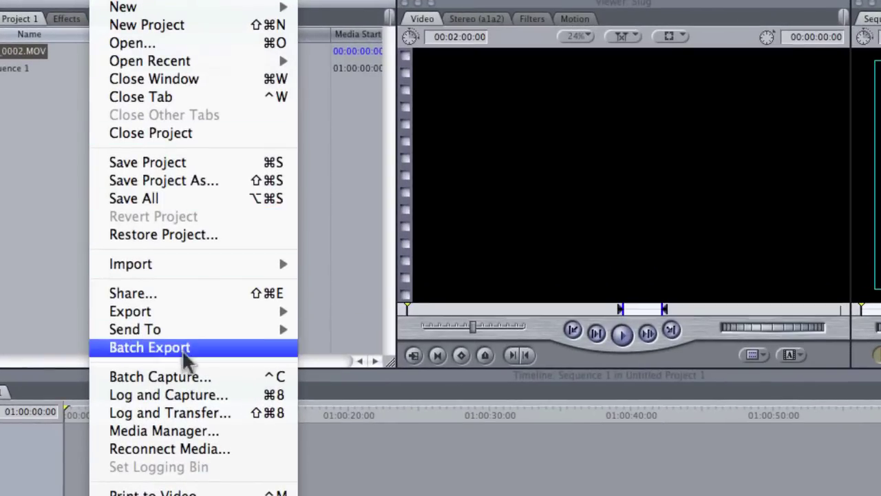
pyautogui.click(184, 431)
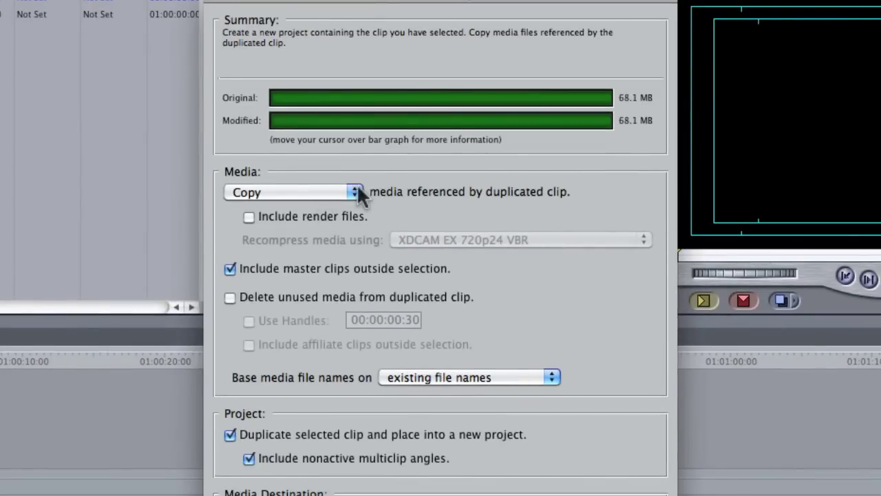
pyautogui.click(356, 189)
pyautogui.press('Escape')
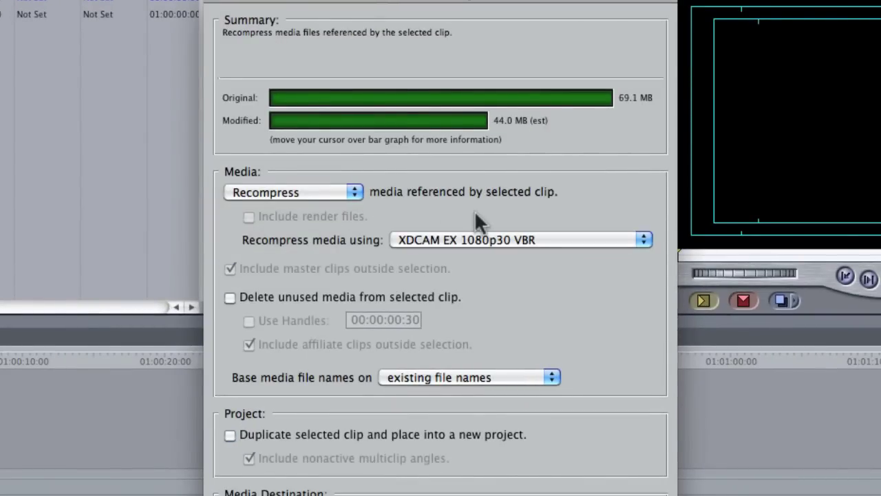
pyautogui.click(498, 245)
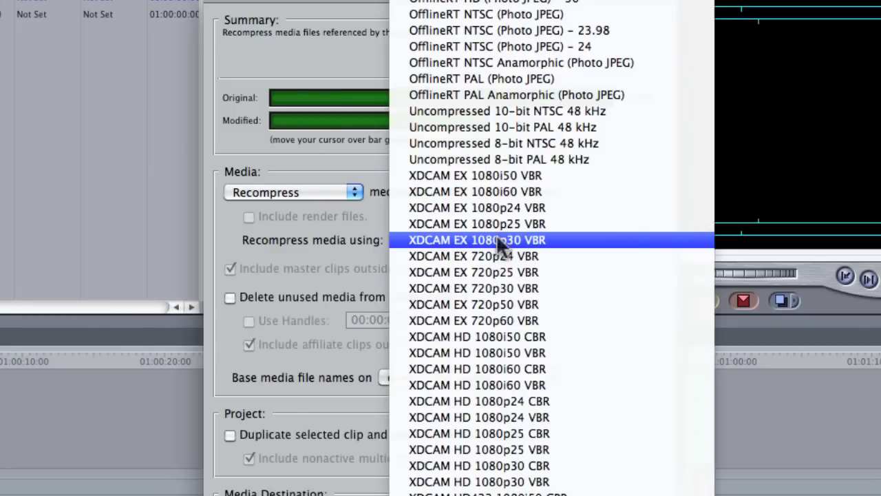
pyautogui.click(527, 207)
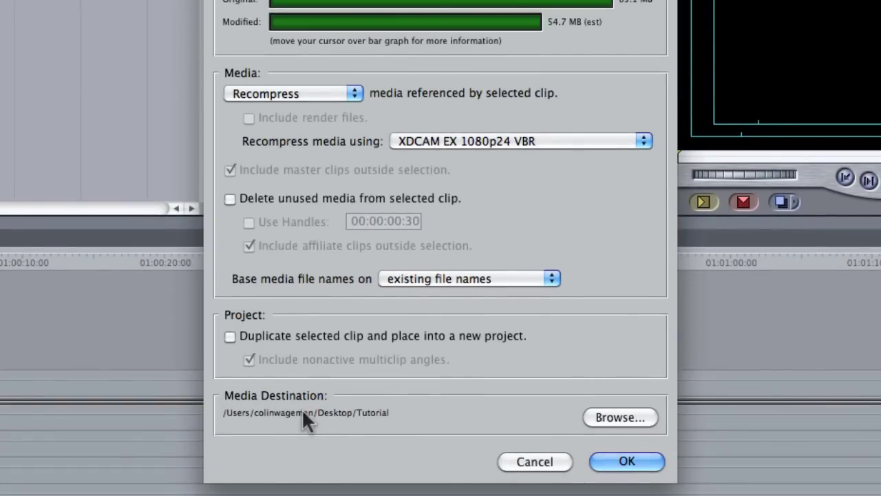
# - Choose the Desktop's Tutorial folder as the media destination and start recompressing the clip
pyautogui.click(596, 413)
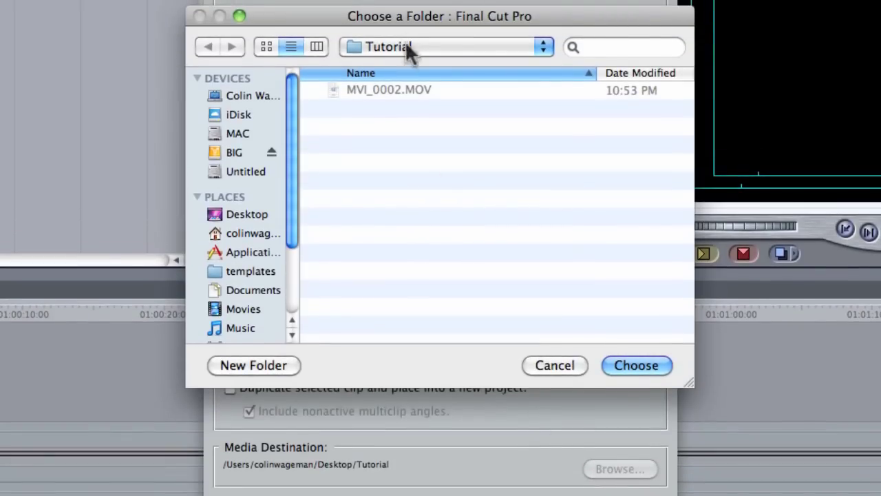
pyautogui.click(405, 47)
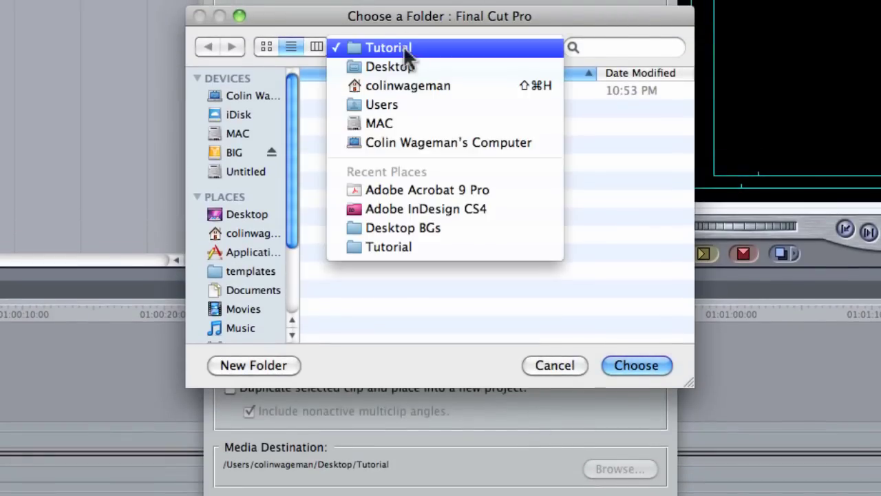
pyautogui.click(402, 50)
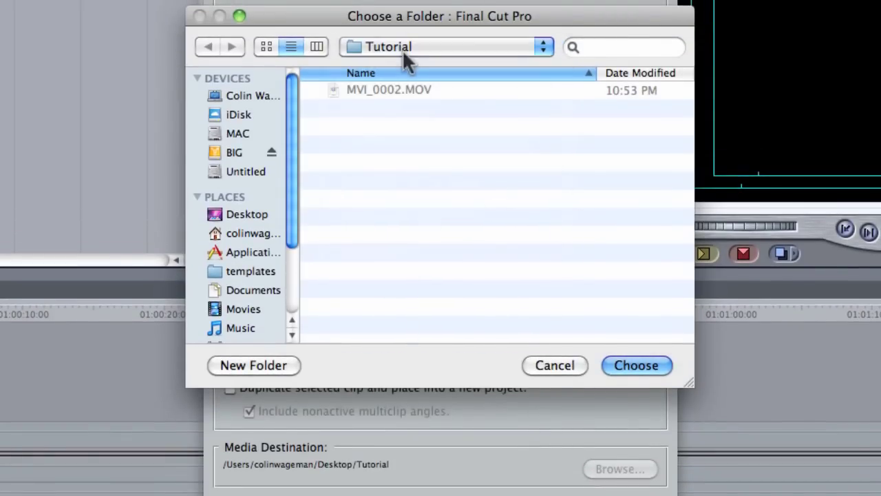
pyautogui.click(636, 368)
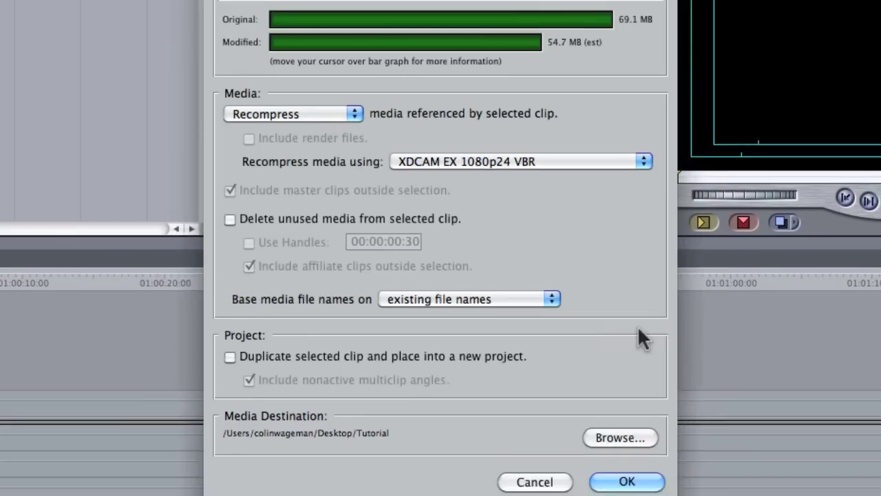
pyautogui.click(626, 480)
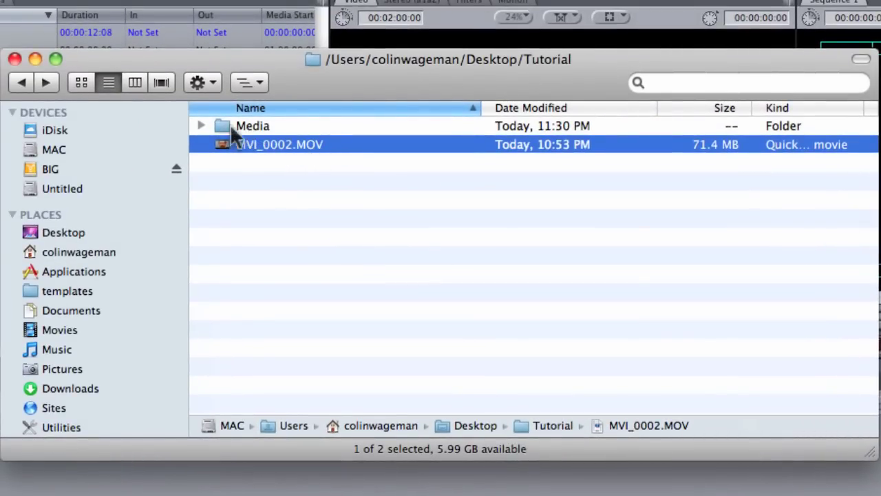
# - Import MVI_0002_XDCAM_MM.mov from Media/Untitled Project 1 into the Final Cut Pro Browser
pyautogui.doubleClick(241, 121)
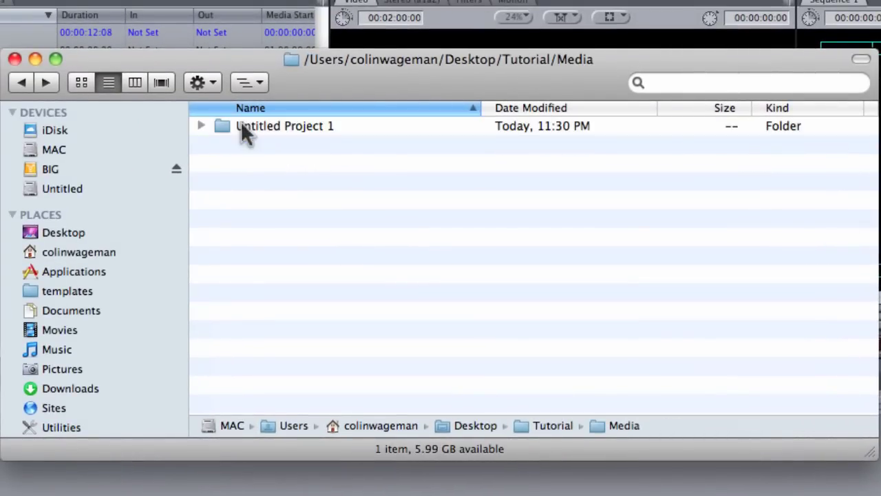
pyautogui.click(256, 129)
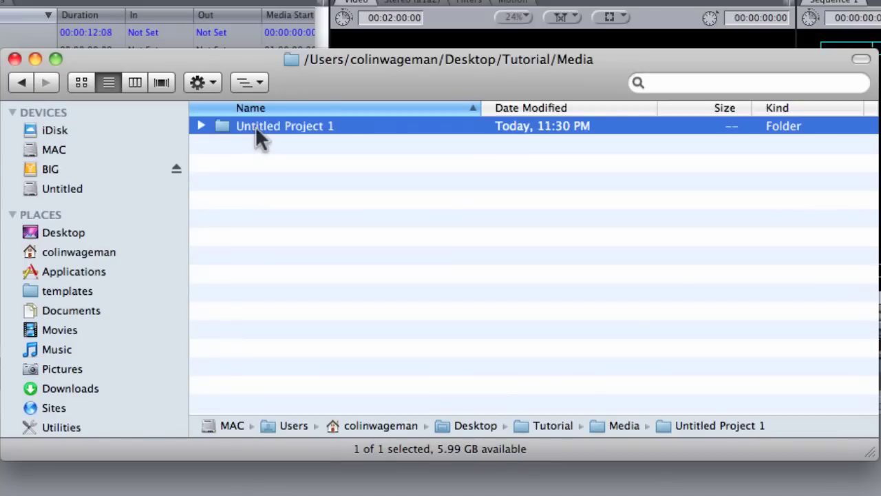
pyautogui.doubleClick(256, 126)
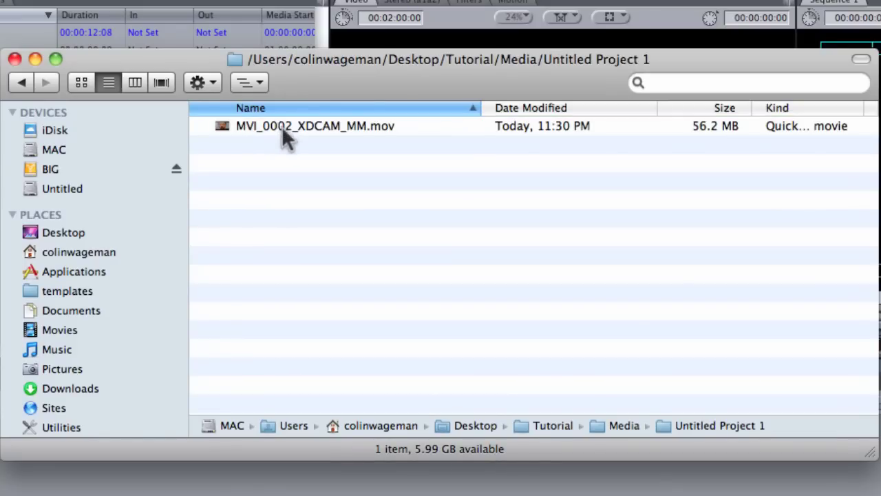
pyautogui.click(289, 128)
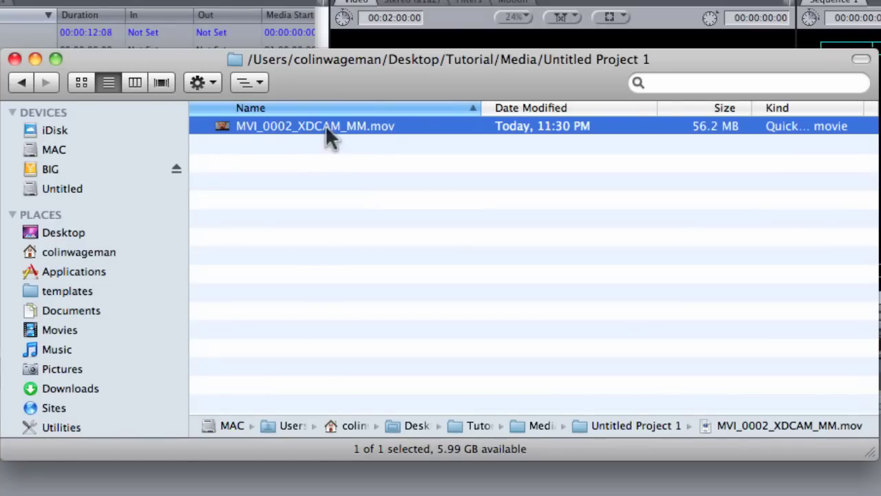
pyautogui.moveTo(325, 124); pyautogui.dragTo(60, 141)
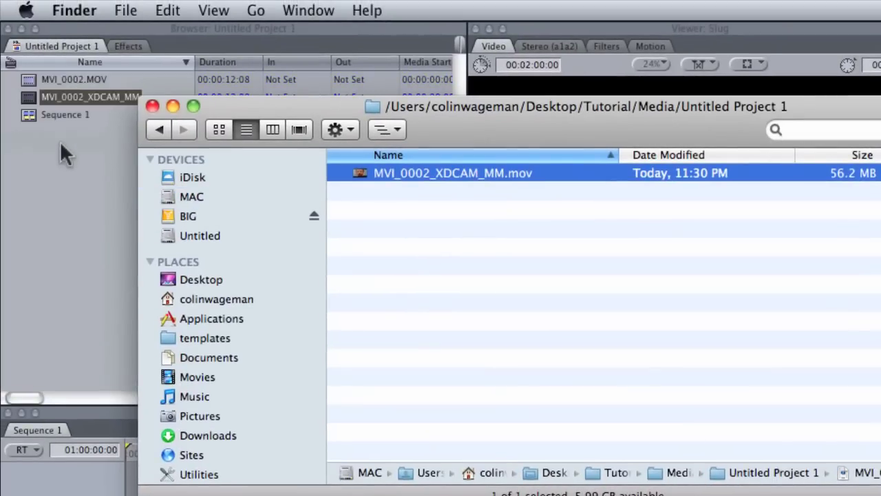
pyautogui.click(60, 140)
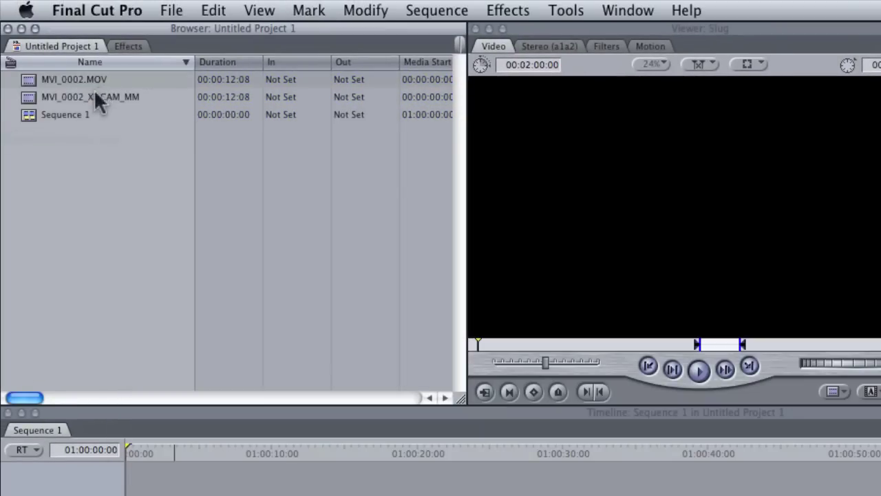
# - Place MVI_0002_XDCAM_MM at the start of Sequence 1, matching the sequence settings to the clip
pyautogui.moveTo(91, 95); pyautogui.dragTo(136, 495)
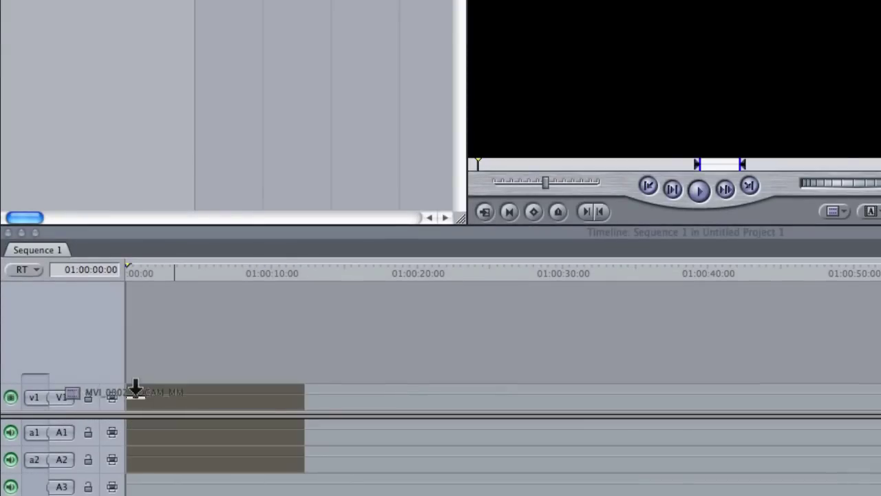
pyautogui.moveTo(135, 389); pyautogui.dragTo(135, 408)
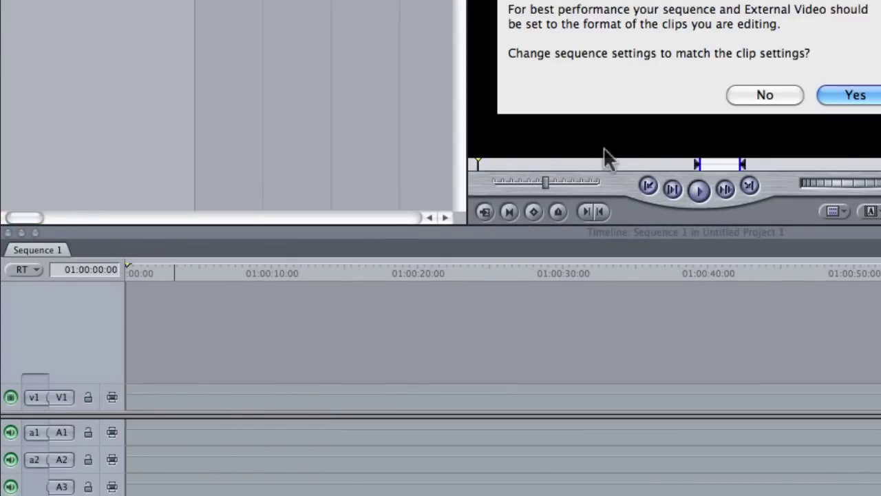
pyautogui.click(840, 90)
# - Play Sequence 1 briefly, check the real-time playback options unchanged, then switch to Finder
pyautogui.press('space')
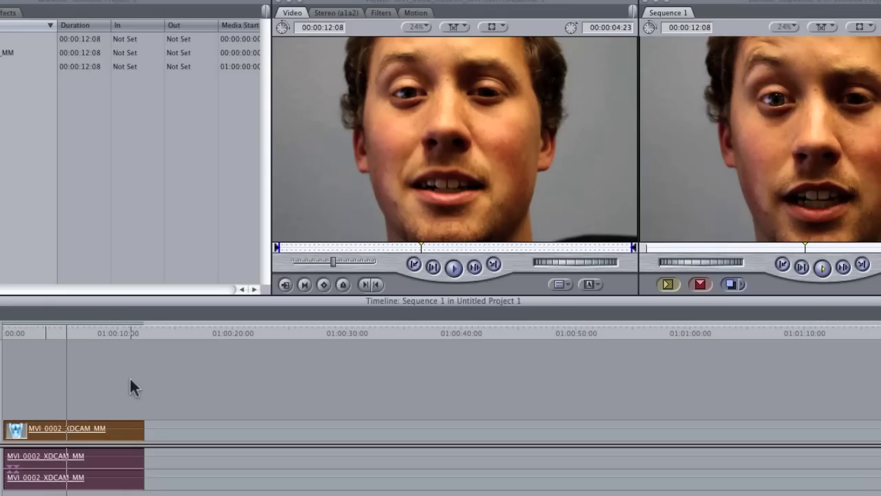
pyautogui.press('space')
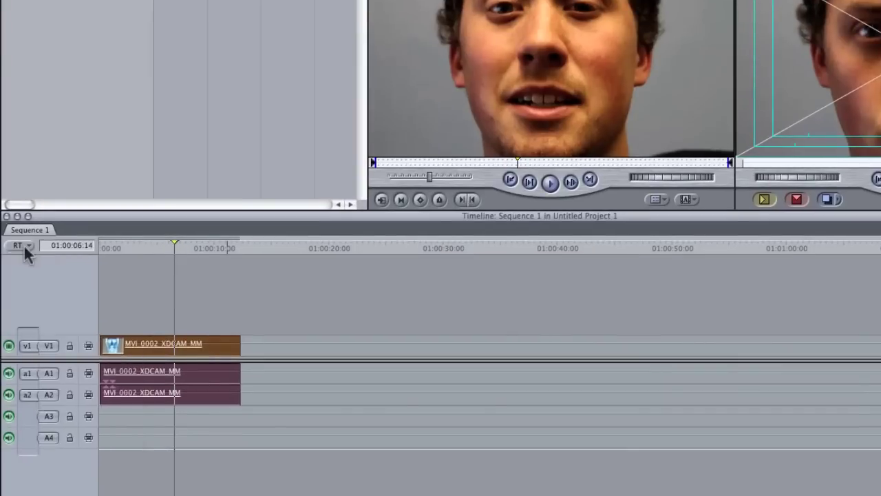
pyautogui.click(25, 248)
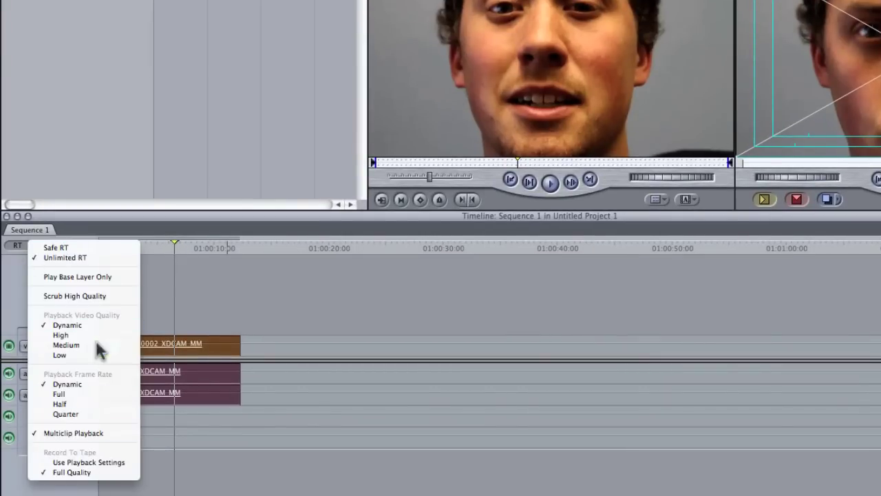
pyautogui.click(221, 277)
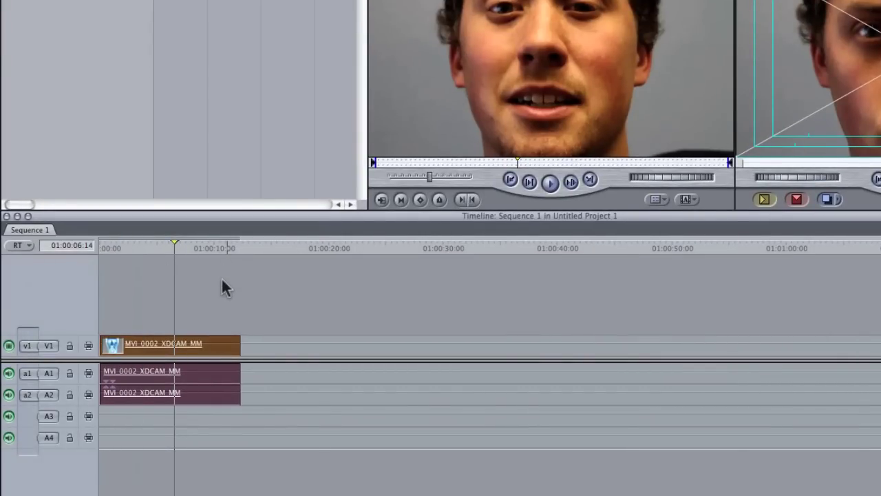
pyautogui.press('super+Tab')
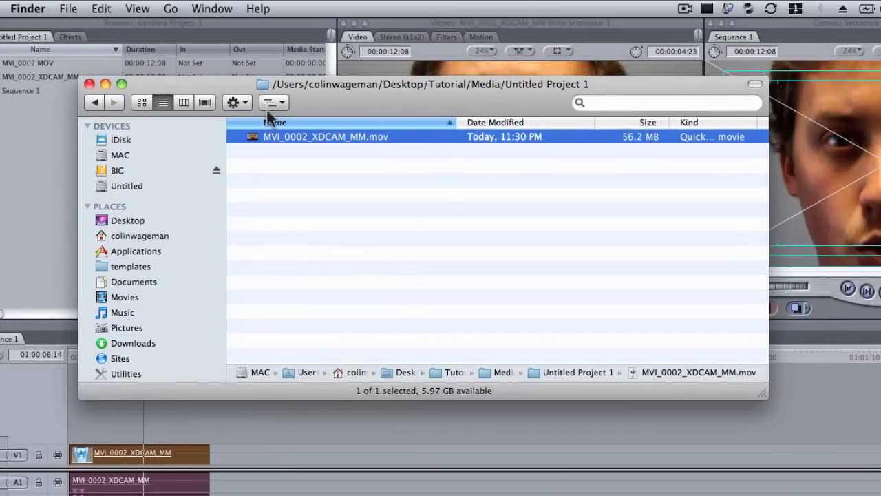
# - Go back to the Tutorial folder and open the original MVI_0002.MOV in QuickTime Player
pyautogui.click(95, 102)
pyautogui.click(95, 103)
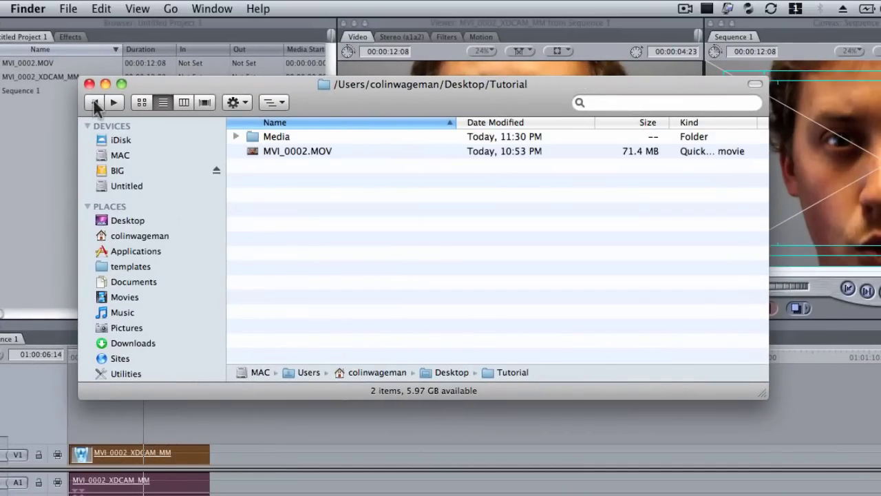
pyautogui.doubleClick(304, 152)
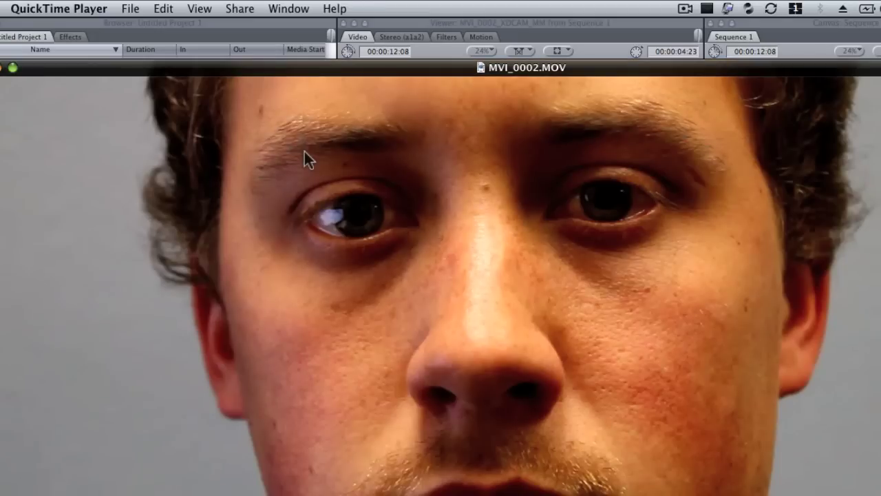
# - Show the Movie Inspector for MVI_0002.MOV: H.264, 1920 x 1080, 23.98 fps
pyautogui.press('super+i')
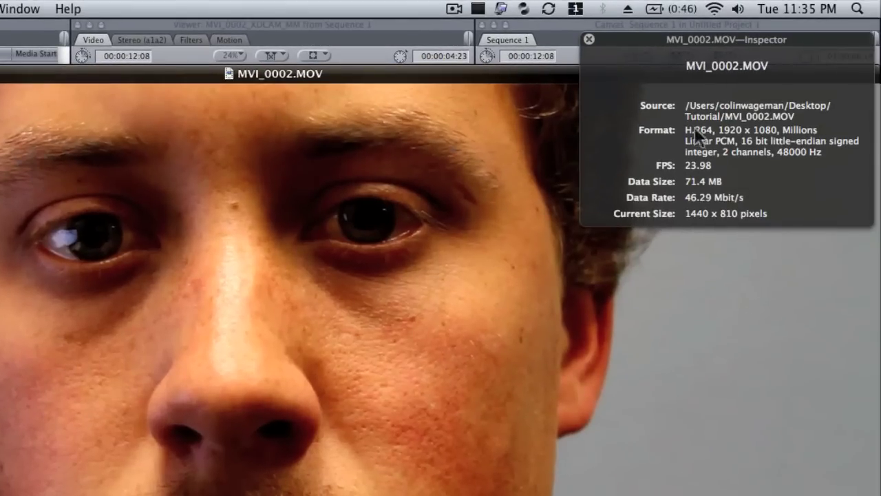